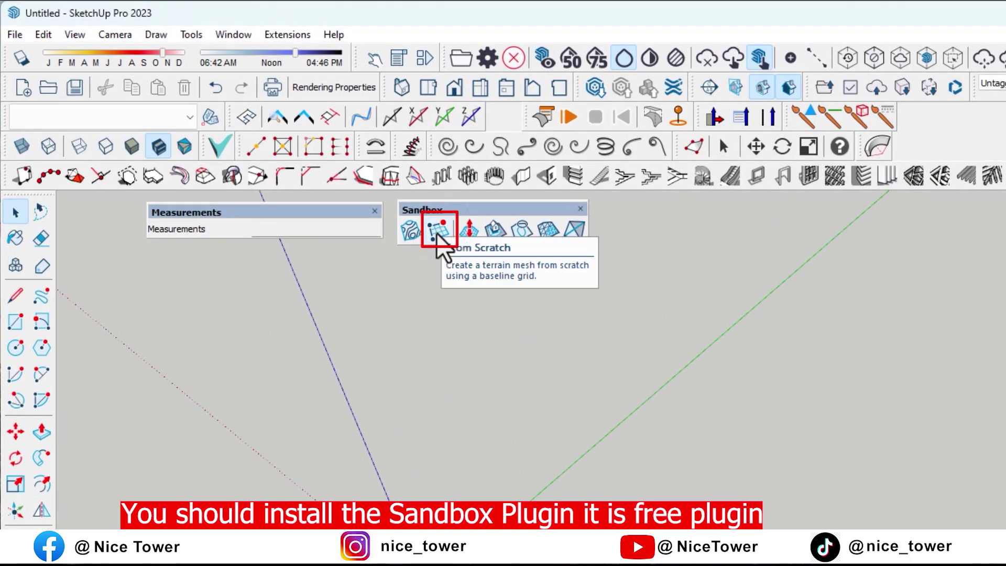
Step: Create a flat Sandbox grid with 100 cm spacing at the origin and select its group
left_click(439, 231)
type("100")
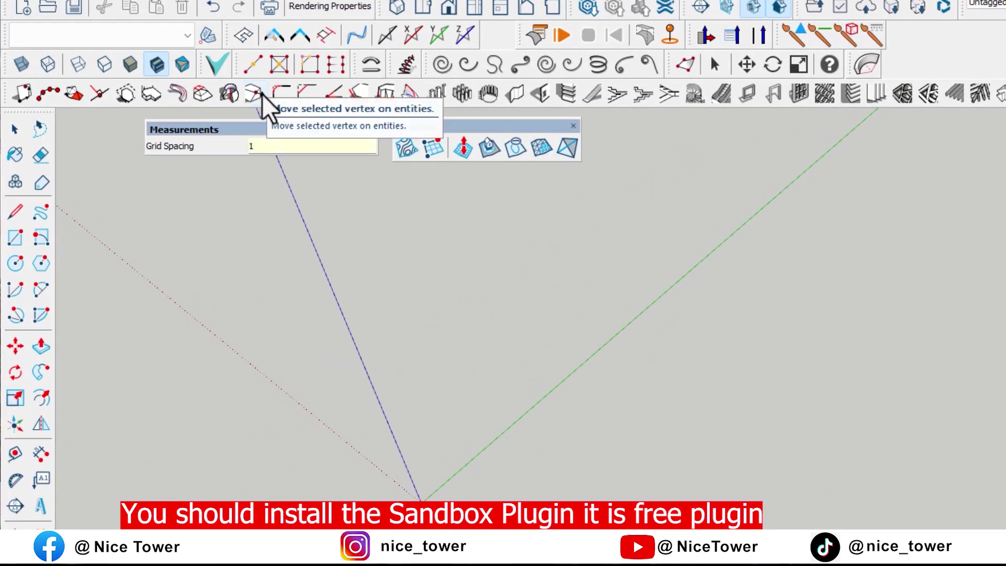
key("Return")
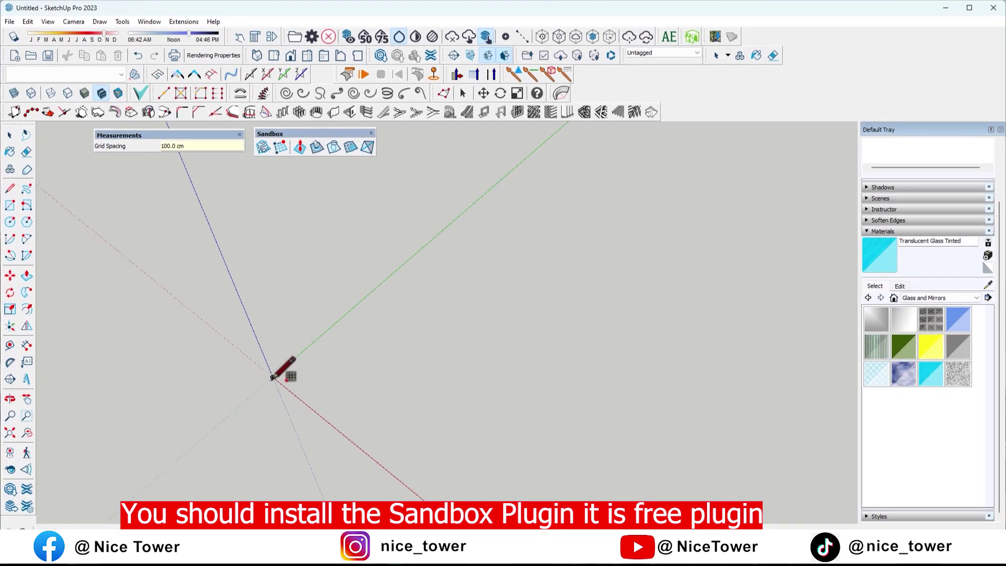
type("100")
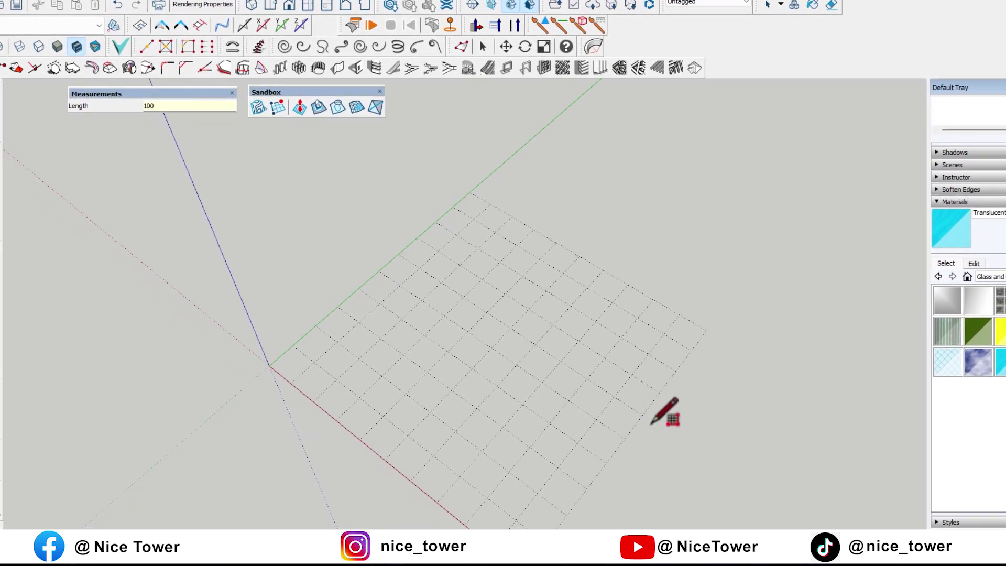
key("Return")
mouse_move(665, 412)
middle_mouse_down()
mouse_move(512, 445)
mouse_move(708, 124)
mouse_move(340, 362)
mouse_move(411, 386)
middle_mouse_up()
left_click(371, 348)
mouse_move(559, 298)
middle_mouse_down()
mouse_move(369, 308)
mouse_move(413, 418)
mouse_move(310, 438)
mouse_move(337, 360)
middle_mouse_up()
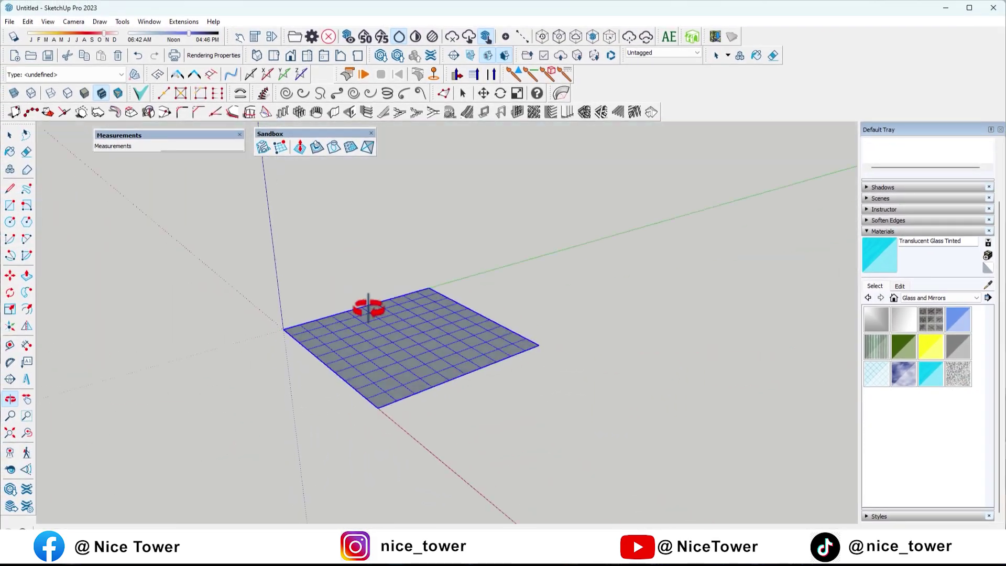
right_click(328, 348)
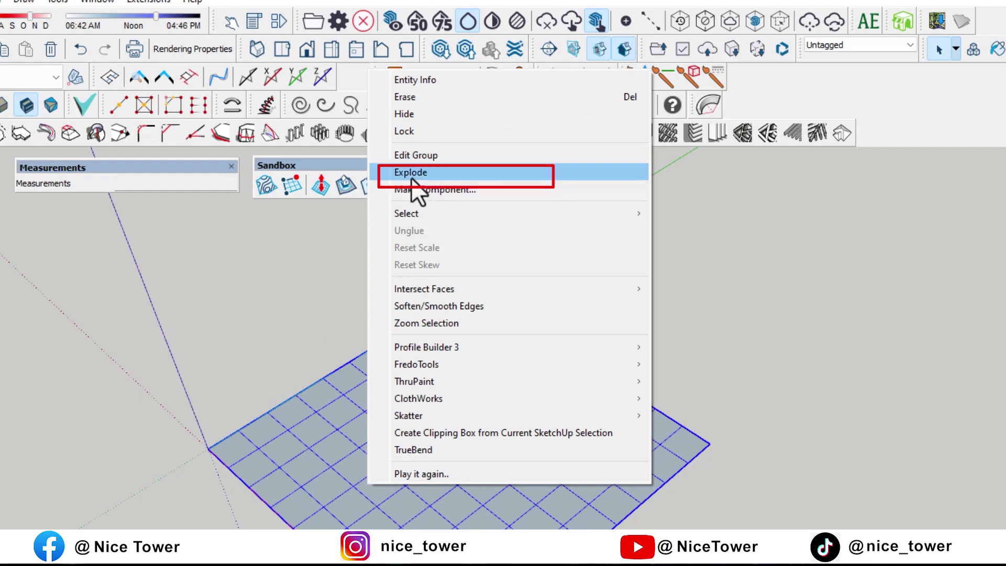
Step: Explode the grid group and turn on Hidden Geometry to show each cell's diagonals
left_click(414, 174)
middle_click_drag(303, 315, 414, 395)
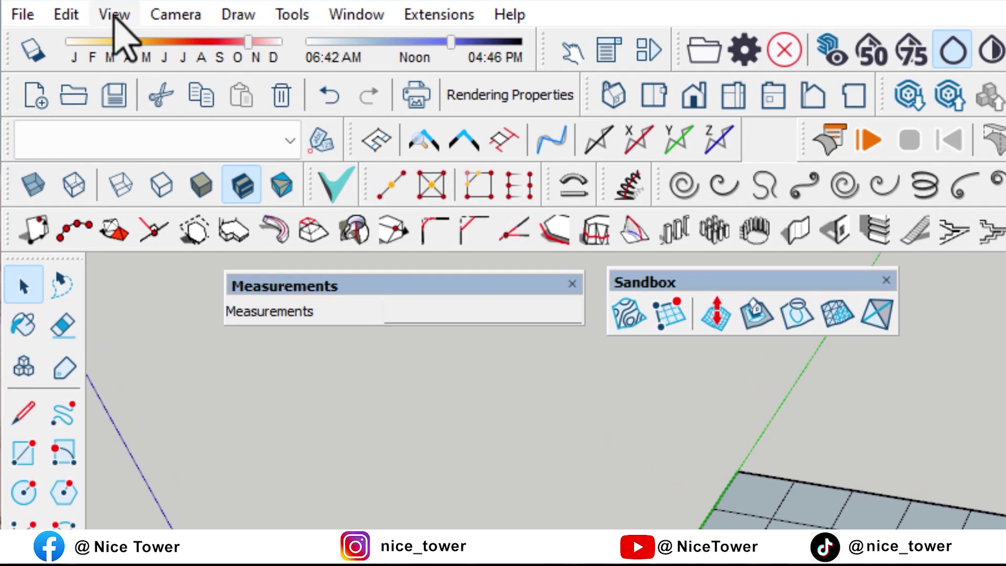
left_click(114, 15)
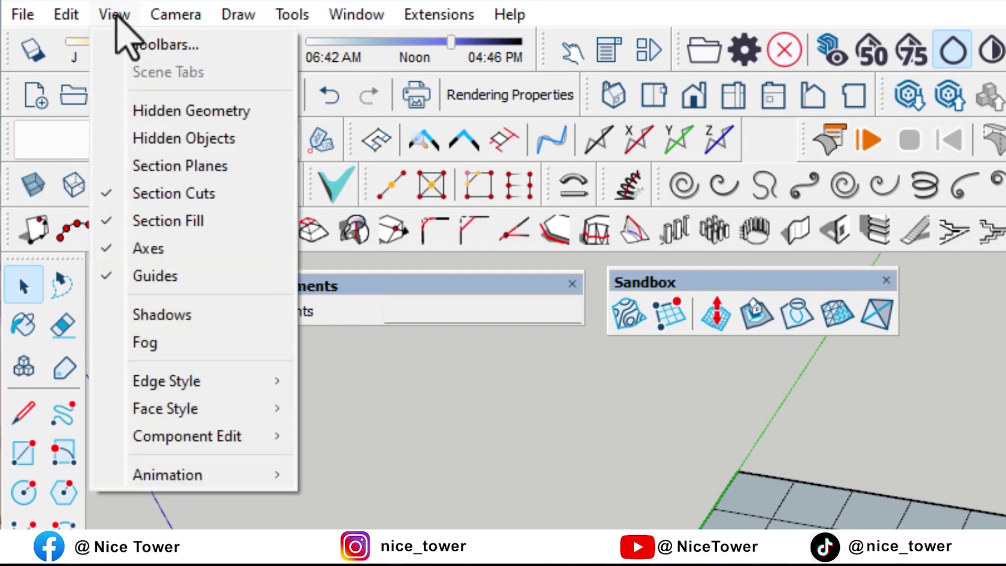
left_click(190, 110)
mouse_move(291, 399)
middle_mouse_down()
mouse_move(570, 376)
mouse_move(260, 281)
mouse_move(355, 424)
mouse_move(557, 306)
mouse_move(602, 307)
mouse_move(452, 350)
middle_mouse_up()
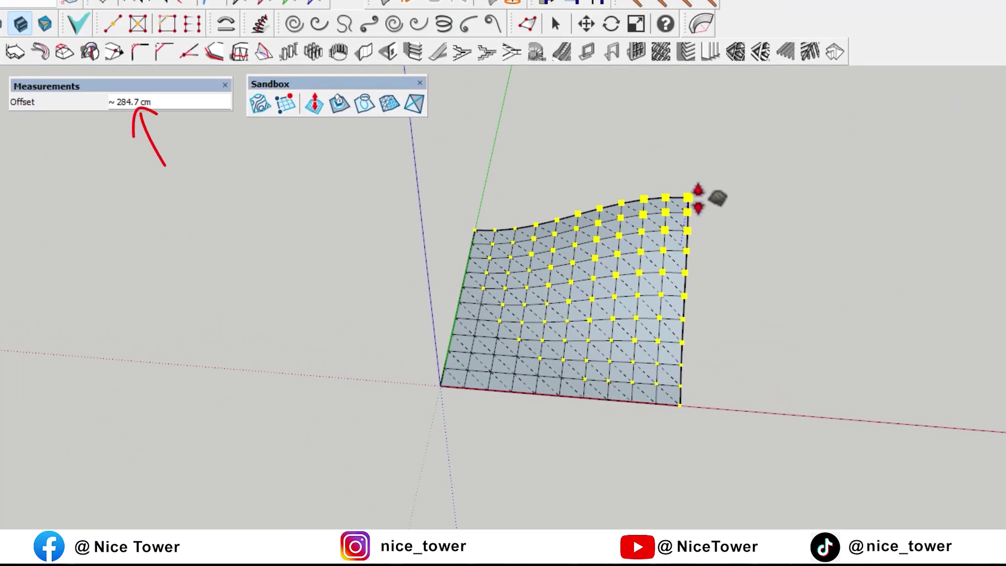
Step: Smoove two grid corners up 600 cm each, bending the grid into a saddle
type("600")
key("Return")
mouse_move(698, 199)
middle_mouse_down()
mouse_move(757, 209)
mouse_move(42, 39)
mouse_move(611, 168)
middle_mouse_up()
left_click(432, 302)
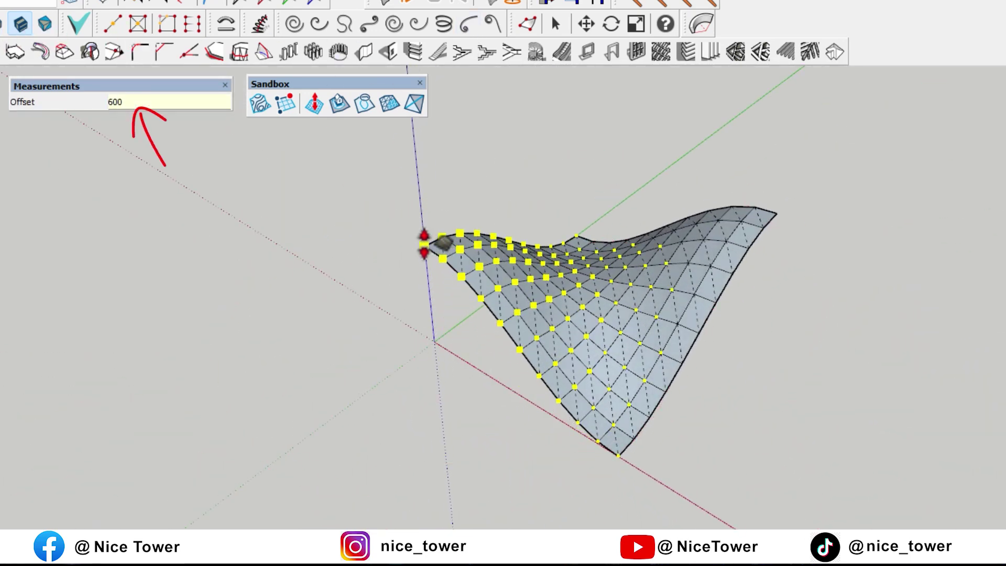
key("Return")
mouse_move(424, 242)
middle_mouse_down()
mouse_move(651, 180)
mouse_move(49, 135)
mouse_move(521, 285)
mouse_move(50, 360)
mouse_move(944, 303)
mouse_move(492, 291)
mouse_move(736, 269)
mouse_move(503, 283)
middle_mouse_up()
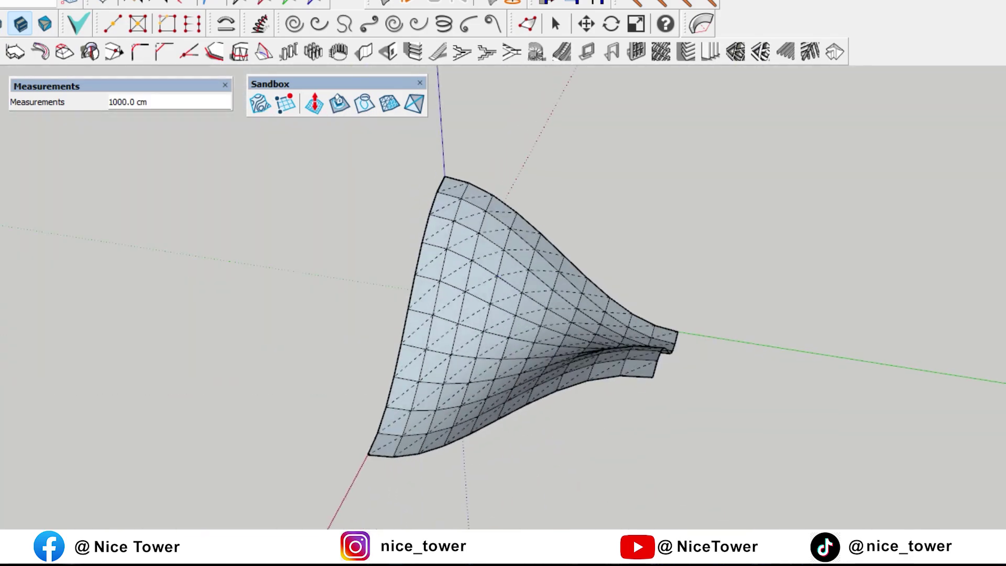
scroll(408, 445, "up", 5)
scroll(524, 471, "up", 3)
mouse_move(365, 406)
middle_mouse_down()
mouse_move(366, 431)
mouse_move(440, 465)
mouse_move(377, 315)
middle_mouse_up()
Step: Flip the diagonal edges at the mesh's lower corner
left_click(413, 107)
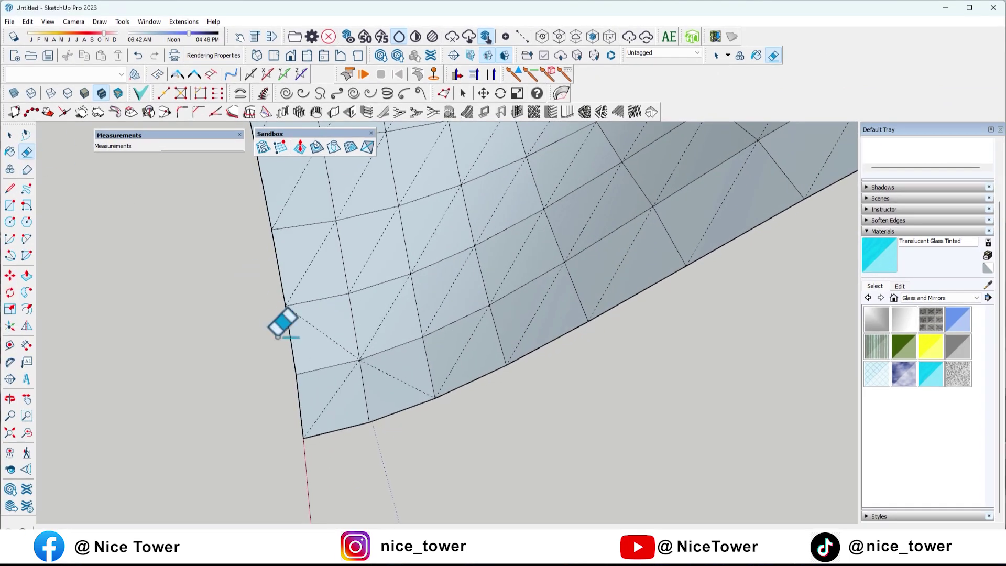
scroll(272, 412, "down", 5)
mouse_move(288, 395)
middle_mouse_down()
mouse_move(341, 348)
mouse_move(344, 312)
middle_mouse_up()
scroll(523, 368, "up", 5)
scroll(523, 366, "up", 3)
middle_click_drag(523, 367, 400, 354)
key("space")
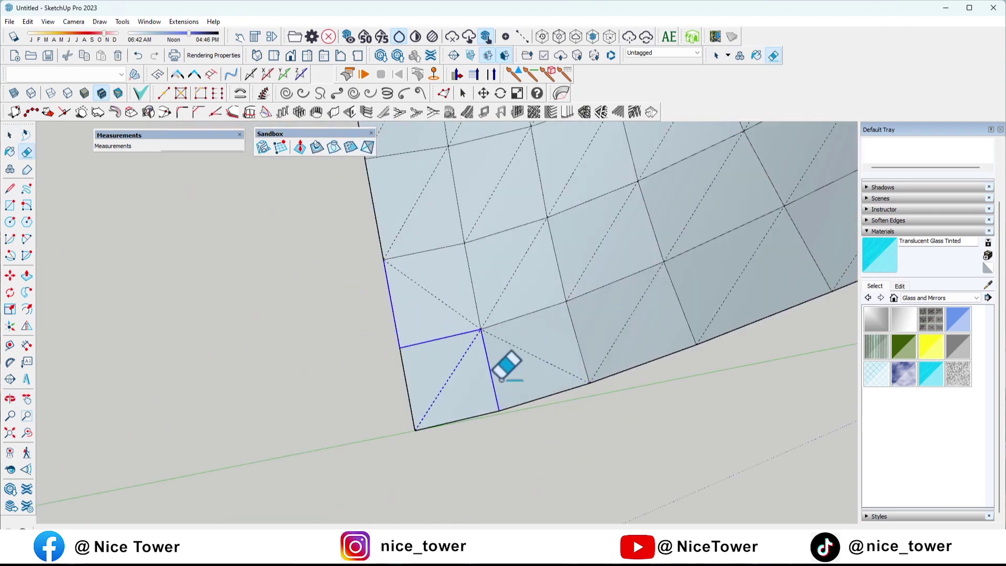
Step: Triple-click to select the entire warped saddle mesh
scroll(504, 425, "down", 3)
mouse_move(423, 342)
middle_mouse_down()
mouse_move(544, 332)
mouse_move(719, 242)
mouse_move(444, 154)
mouse_move(348, 252)
mouse_move(260, 265)
mouse_move(471, 263)
mouse_move(250, 307)
mouse_move(460, 438)
middle_mouse_up()
key("space")
scroll(456, 367, "up", 3)
triple_click(456, 366)
mouse_move(456, 366)
middle_mouse_down()
mouse_move(361, 350)
mouse_move(461, 258)
mouse_move(535, 371)
mouse_move(433, 412)
middle_mouse_up()
scroll(360, 350, "down", 3)
scroll(433, 411, "up", 5)
Step: Deselect the faces so only the mesh edges stay selected
right_click(395, 230)
mouse_move(386, 174)
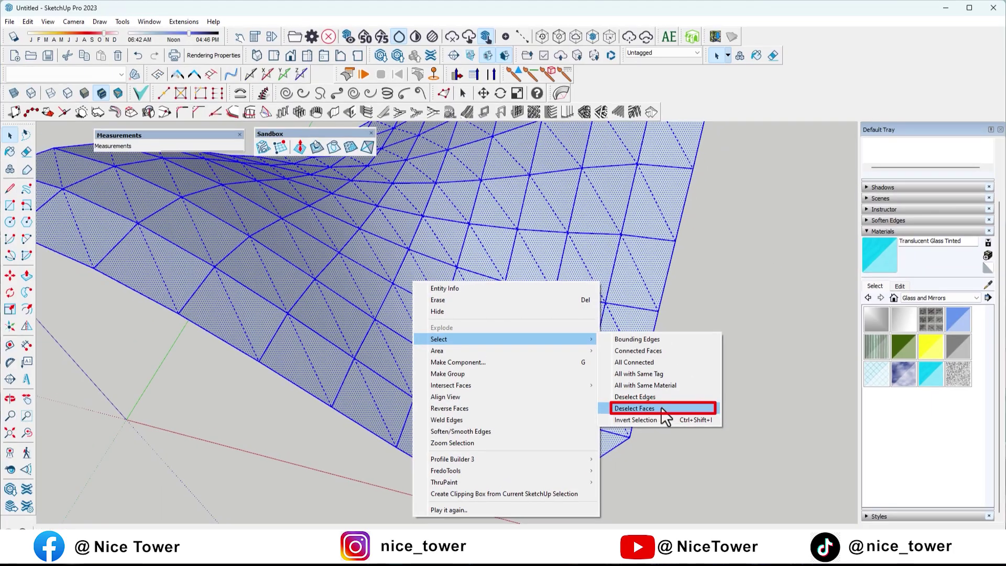
left_click(657, 411)
mouse_move(662, 394)
middle_mouse_down()
mouse_move(764, 194)
mouse_move(332, 90)
middle_mouse_up()
scroll(490, 431, "up", 3)
middle_click_drag(489, 431, 333, 292)
scroll(580, 339, "down", 4)
middle_click_drag(580, 339, 427, 292)
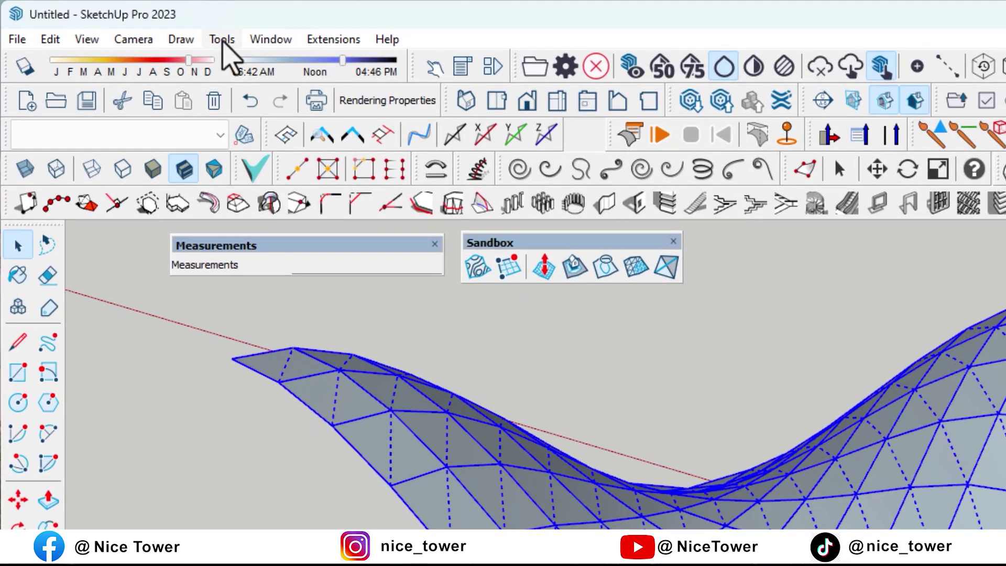
Step: Convert all selected edges into 8 cm-diameter cylinder tubes
left_click(223, 41)
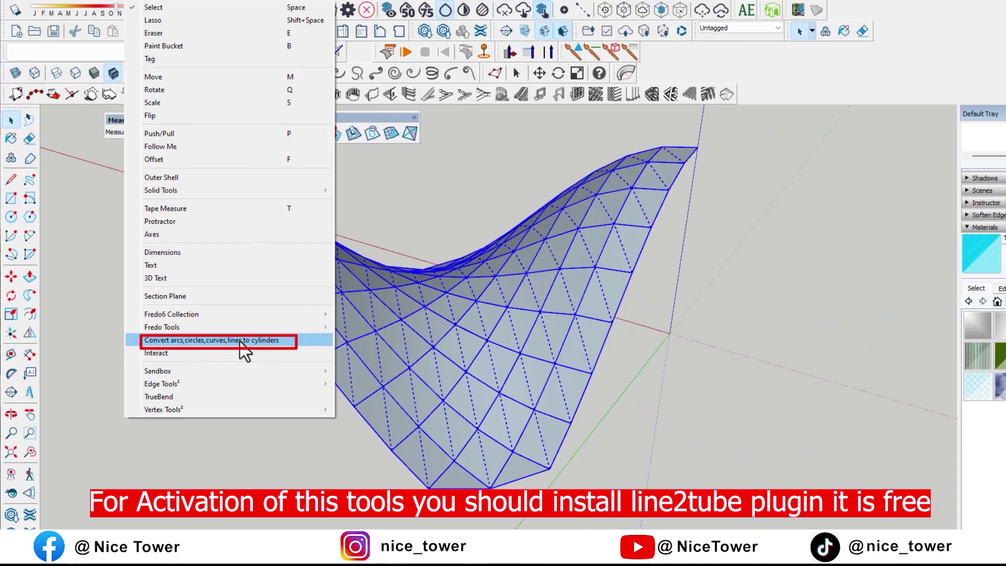
left_click(401, 390)
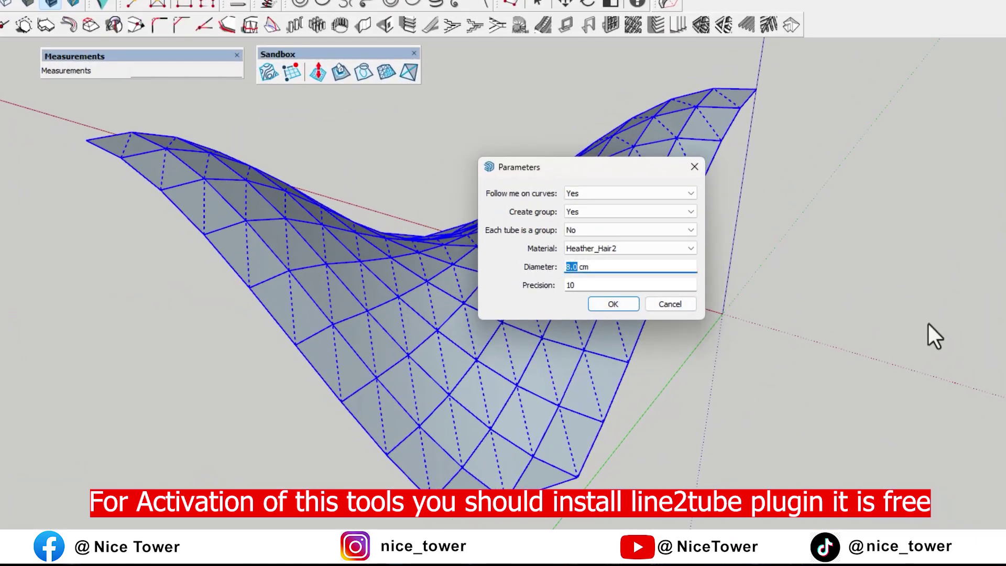
left_click(613, 304)
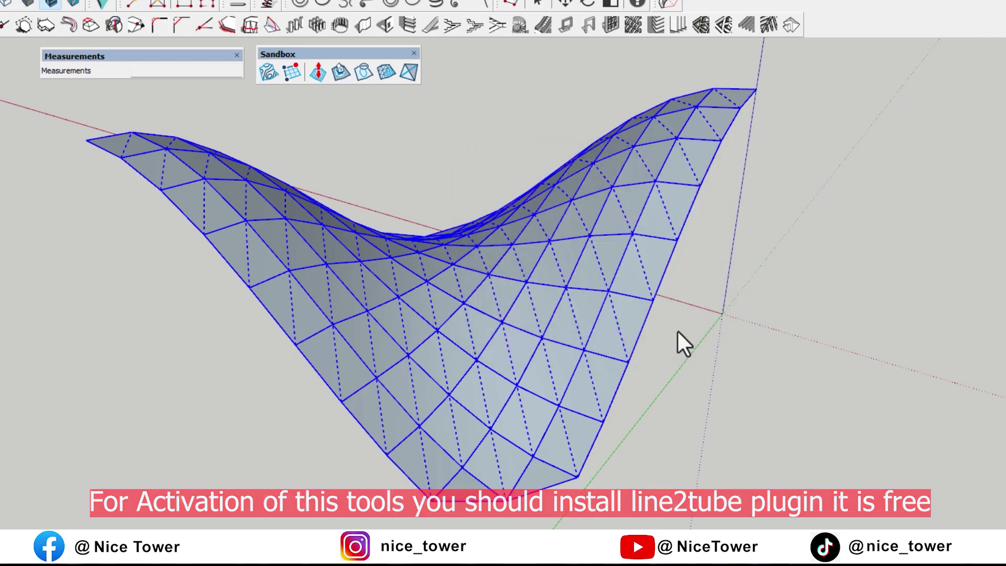
key("Return")
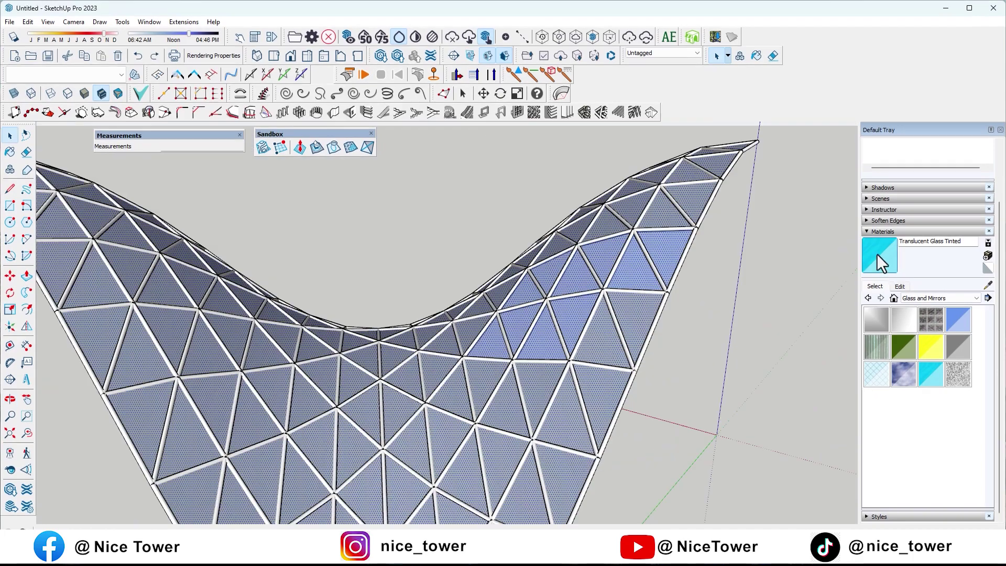
Step: Paint the panels Translucent Glass Tinted and the tube frame Metal Seamed
left_click(595, 353)
mouse_move(415, 297)
middle_mouse_down()
mouse_move(651, 292)
mouse_move(461, 319)
middle_mouse_up()
left_click(916, 298)
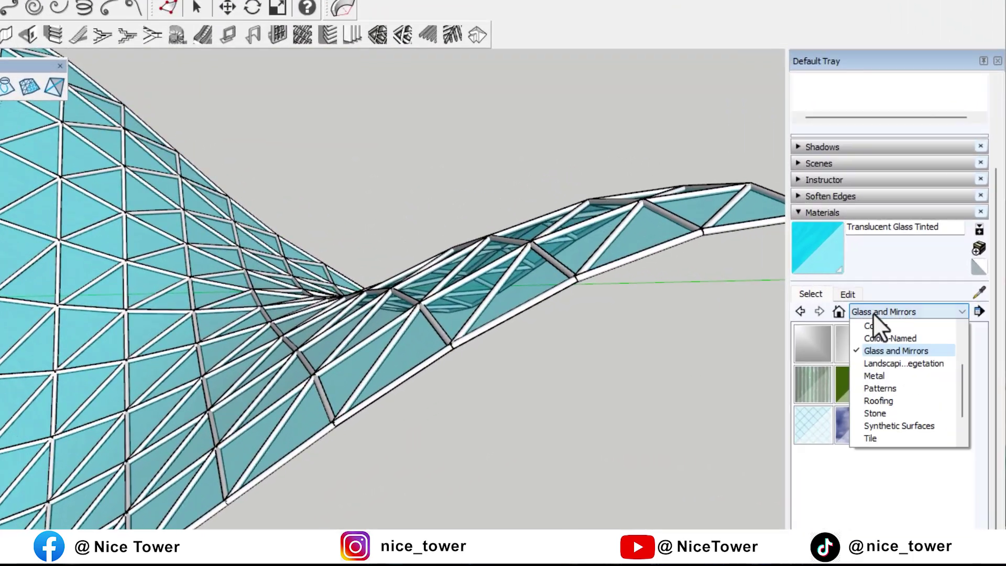
left_click(924, 340)
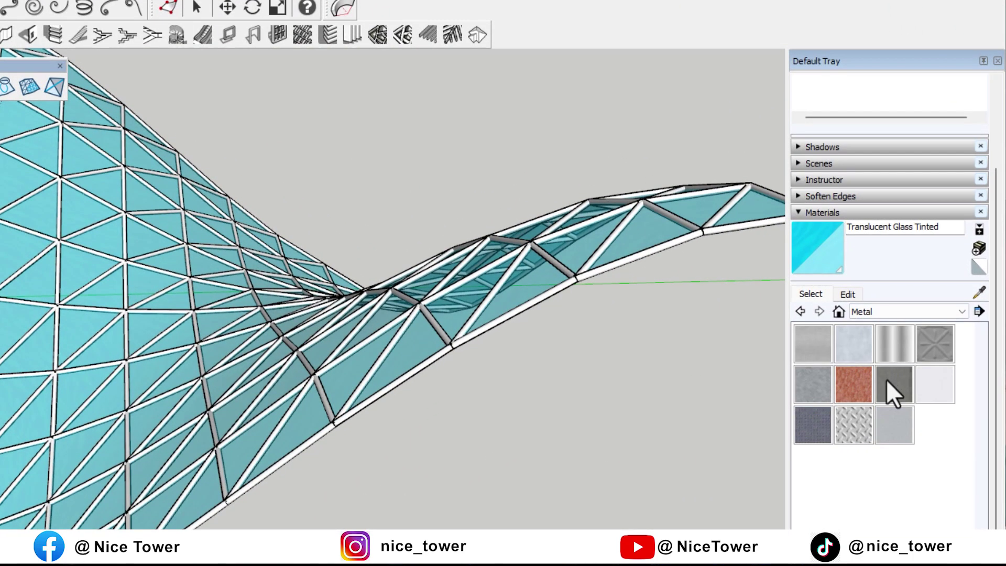
left_click(893, 393)
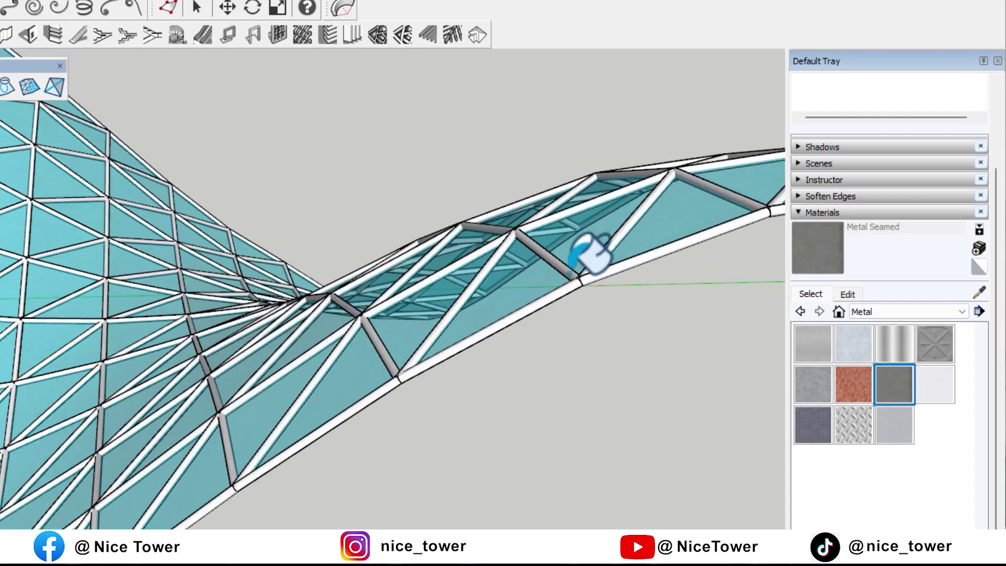
left_click(606, 274)
mouse_move(631, 408)
middle_mouse_down()
mouse_move(281, 180)
mouse_move(382, 179)
mouse_move(696, 314)
mouse_move(512, 372)
middle_mouse_up()
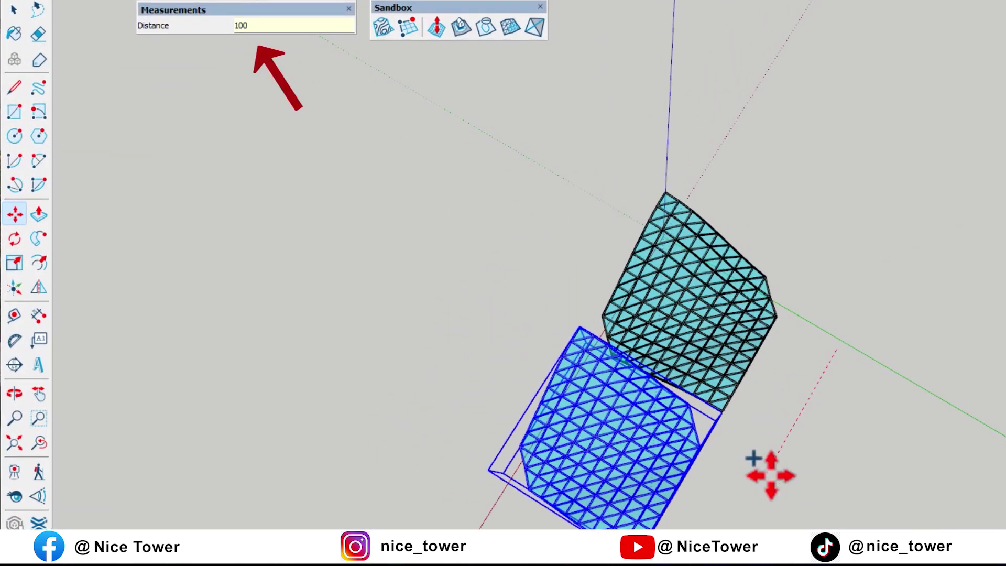
Step: Place a copy of the mesh 1000 cm away and mirror it against the original
type("00")
key("Return")
mouse_move(768, 471)
middle_mouse_down()
mouse_move(639, 395)
mouse_move(753, 45)
mouse_move(476, 108)
middle_mouse_up()
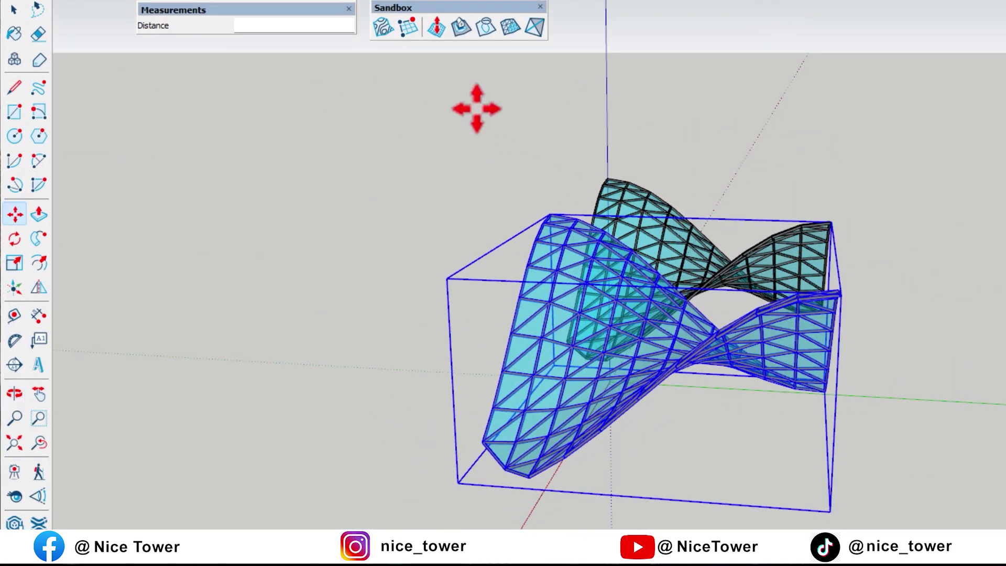
left_click(37, 291)
left_click(628, 352)
mouse_move(734, 411)
middle_mouse_down()
mouse_move(207, 240)
mouse_move(559, 209)
mouse_move(407, 153)
mouse_move(369, 350)
mouse_move(400, 377)
mouse_move(449, 281)
mouse_move(611, 252)
mouse_move(617, 212)
mouse_move(474, 259)
mouse_move(616, 352)
mouse_move(451, 419)
mouse_move(617, 209)
mouse_move(654, 237)
mouse_move(741, 359)
mouse_move(665, 518)
mouse_move(568, 454)
mouse_move(690, 316)
mouse_move(393, 438)
mouse_move(497, 403)
mouse_move(413, 398)
middle_mouse_up()
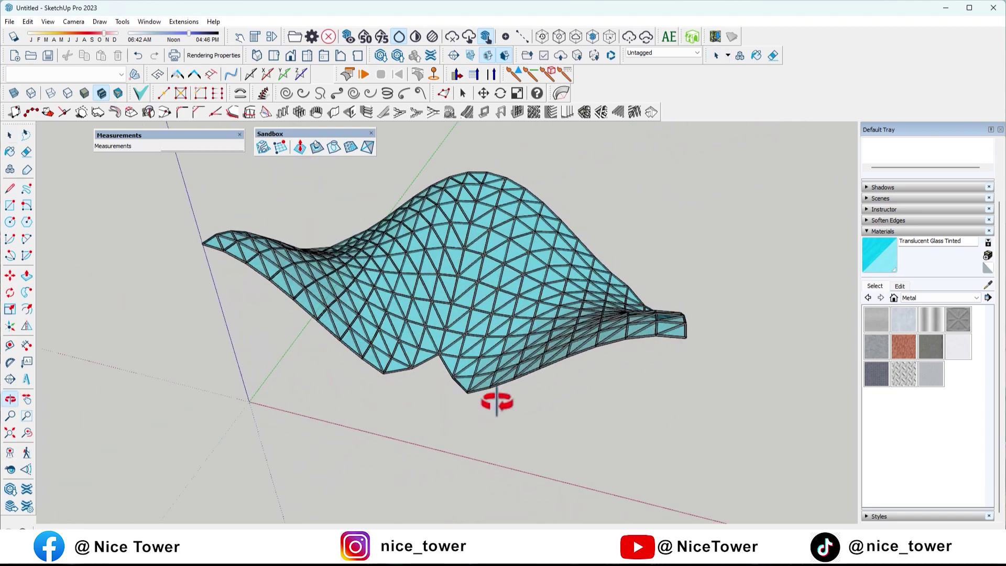
Step: Explode the left mesh group and erase the right mesh group
key("space")
scroll(403, 382, "up", 2)
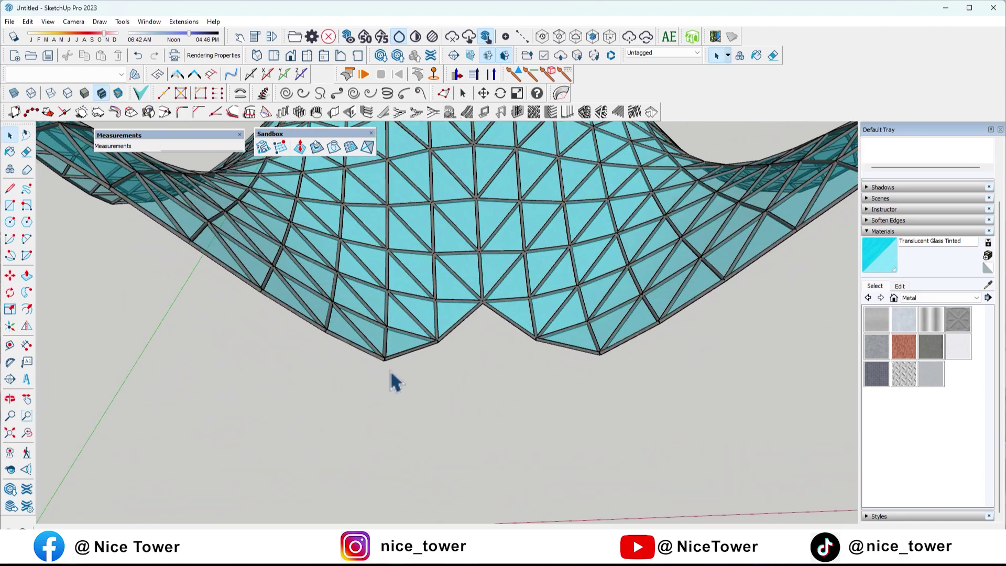
scroll(389, 343, "down", 2)
scroll(389, 341, "up", 1)
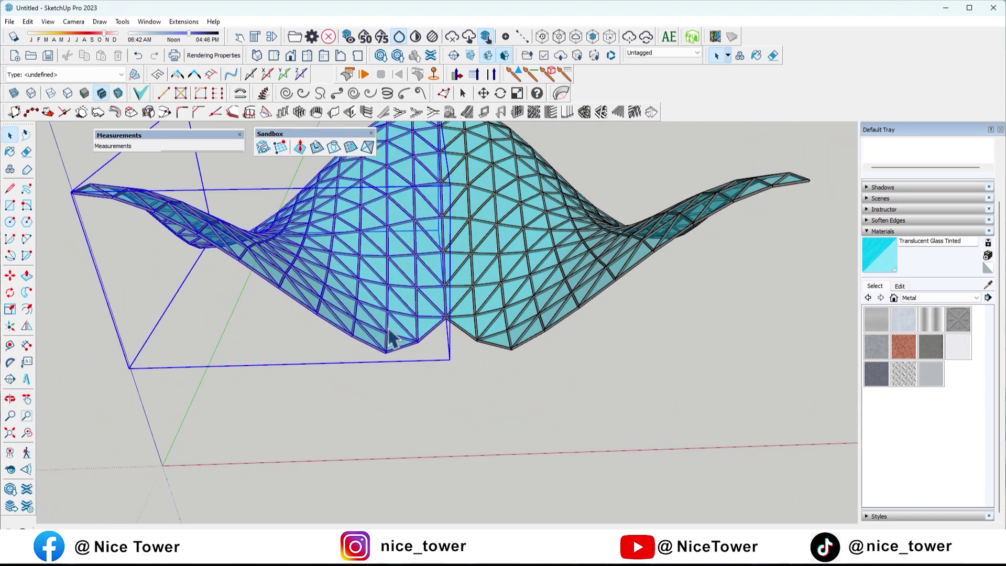
right_click(389, 339)
left_click(420, 117)
left_click(464, 254)
right_click(461, 251)
left_click(466, 267)
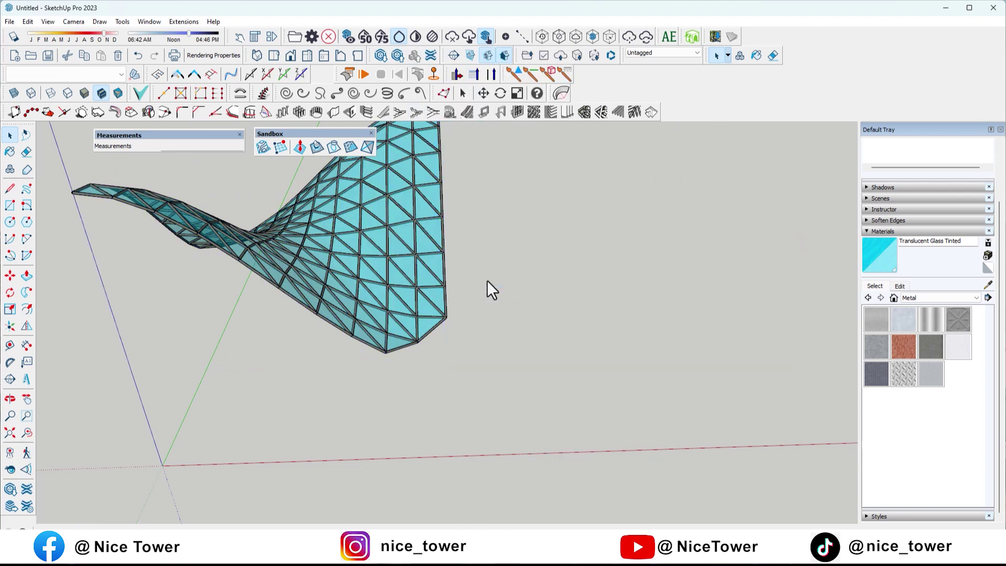
right_click(420, 305)
Step: Hide the glass mesh and draw a vertical line down from the surface's bottom corner
left_click(439, 48)
mouse_move(445, 157)
middle_mouse_down()
mouse_move(456, 287)
mouse_move(398, 293)
middle_mouse_up()
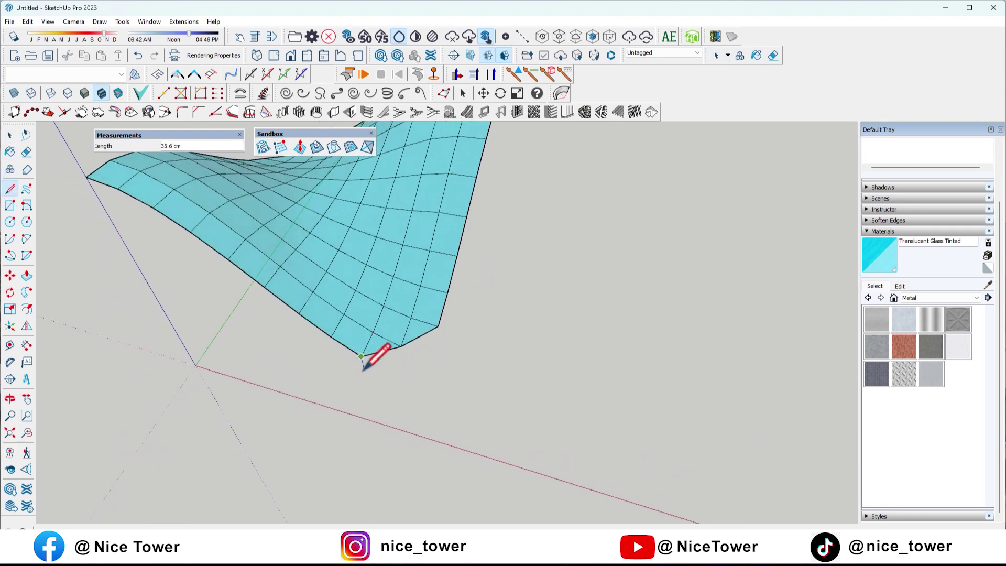
mouse_move(408, 457)
middle_mouse_down()
mouse_move(485, 323)
mouse_move(426, 439)
mouse_move(477, 376)
middle_mouse_up()
left_click(446, 444)
key("space")
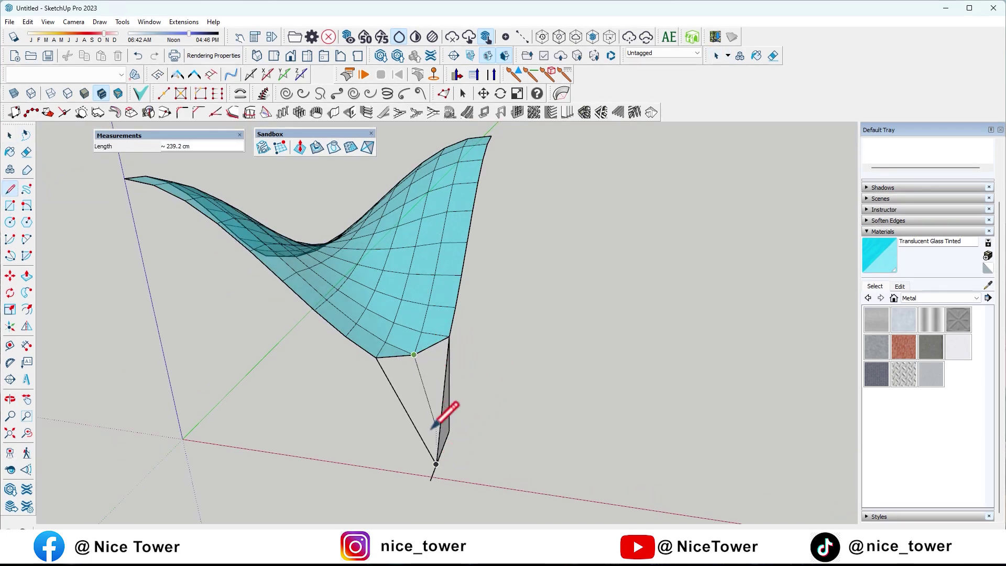
Step: Close the leg's triangle and add diagonal brace lines to complete the support leg
left_click(436, 463)
mouse_move(436, 464)
middle_mouse_down()
mouse_move(315, 382)
mouse_move(297, 392)
middle_mouse_up()
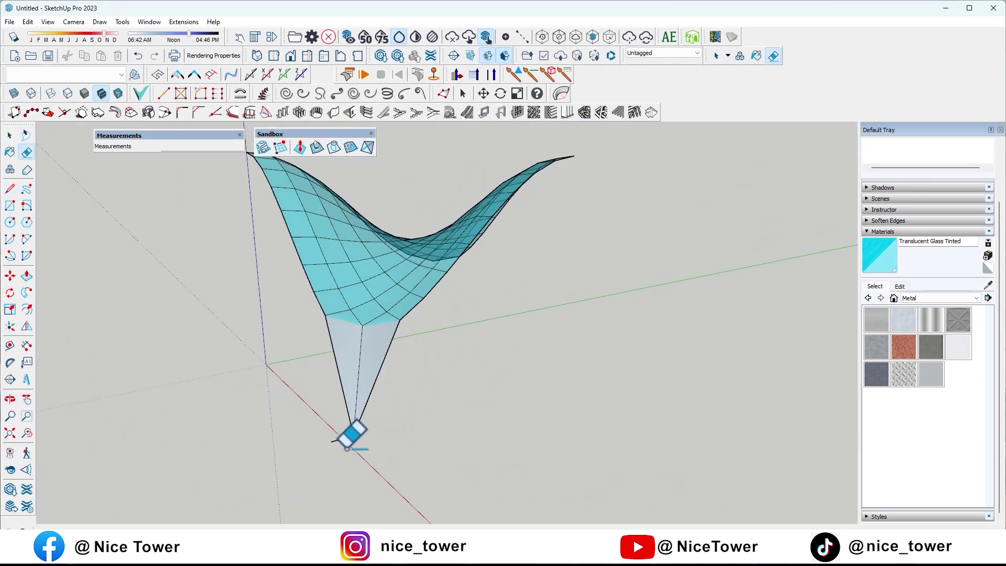
scroll(409, 352, "up", 3)
middle_click_drag(408, 353, 434, 382)
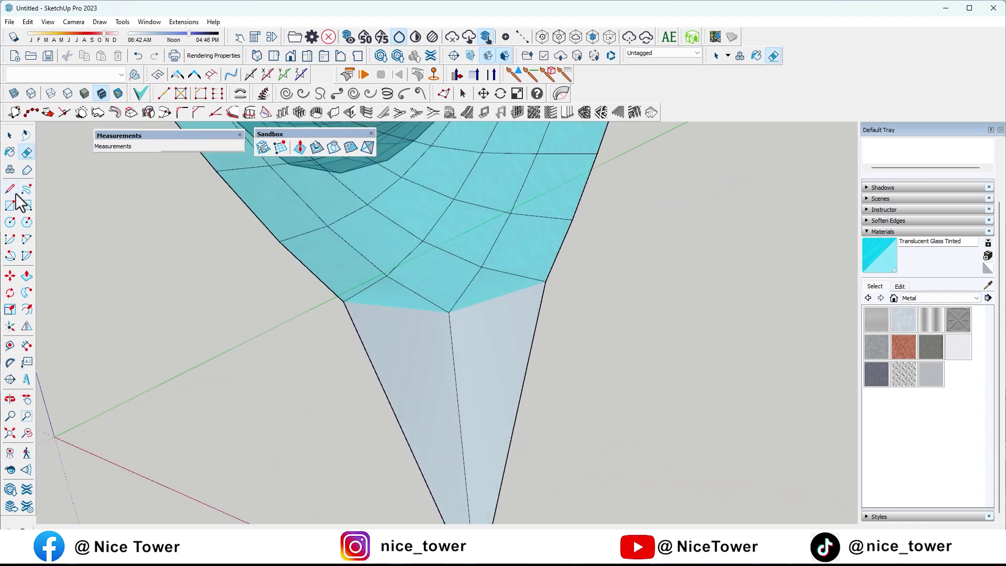
middle_click_drag(404, 306, 416, 399)
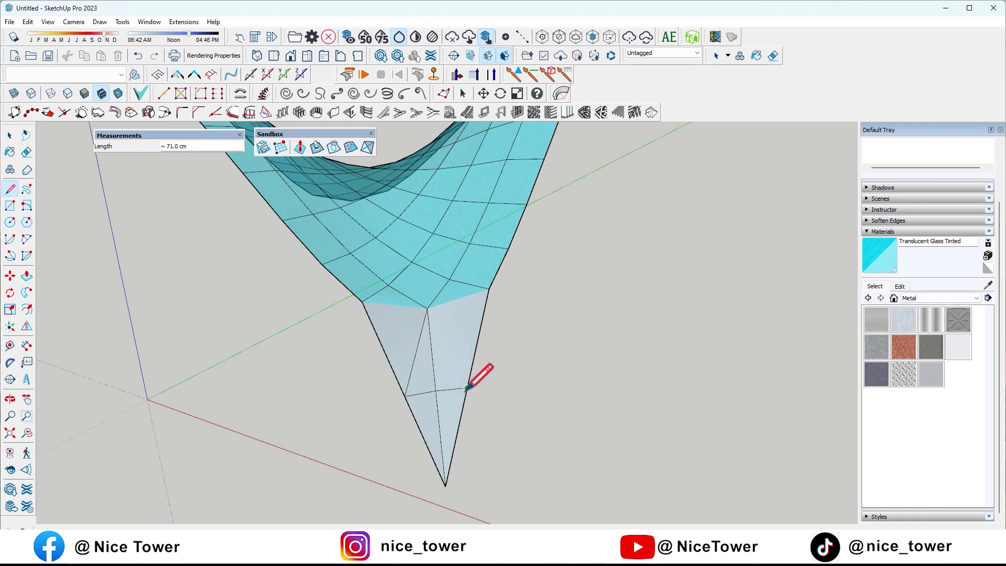
middle_click_drag(463, 370, 459, 378)
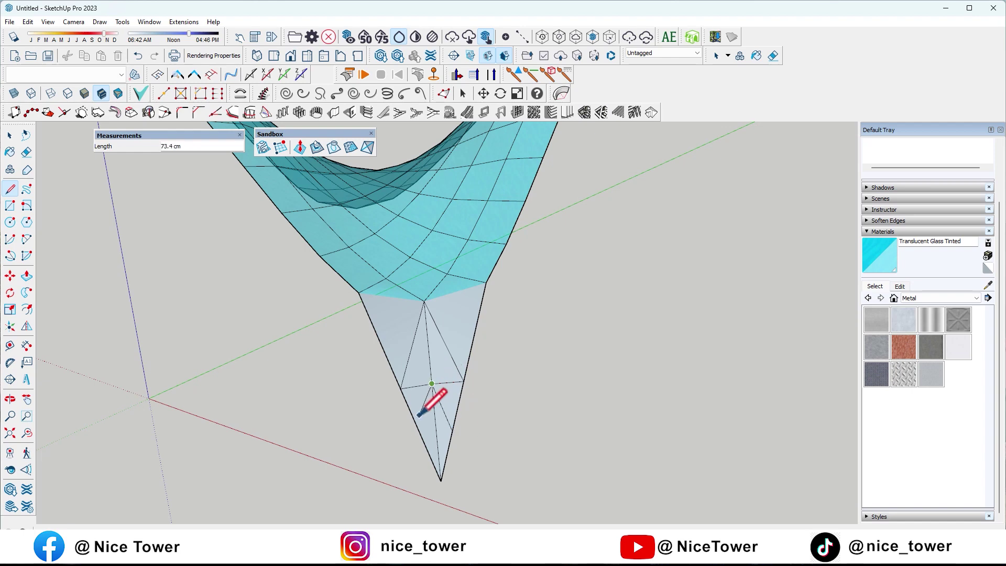
mouse_move(442, 428)
middle_mouse_down()
mouse_move(366, 456)
mouse_move(382, 420)
mouse_move(377, 438)
mouse_move(397, 428)
mouse_move(391, 436)
middle_mouse_up()
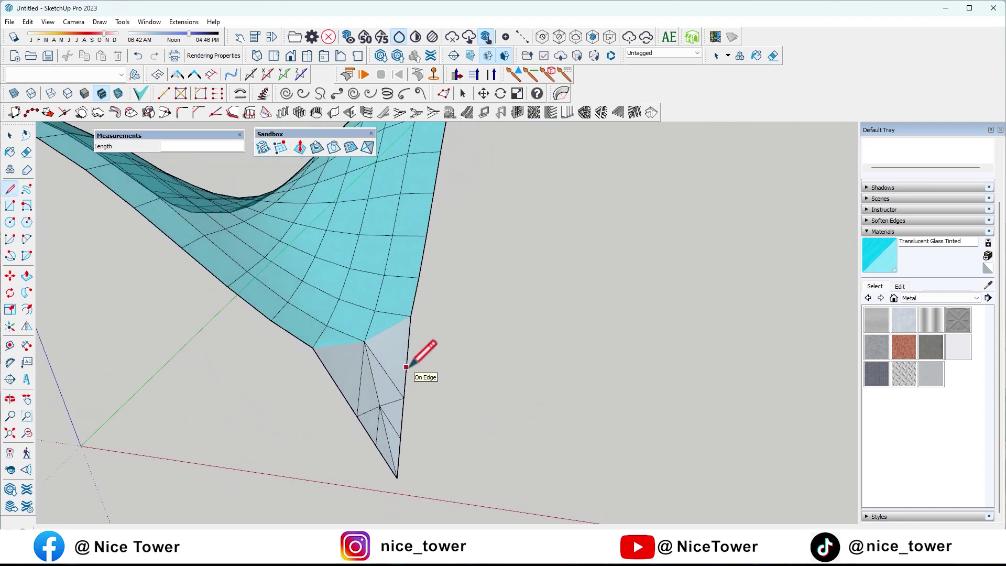
middle_click_drag(394, 367, 429, 388)
key("space")
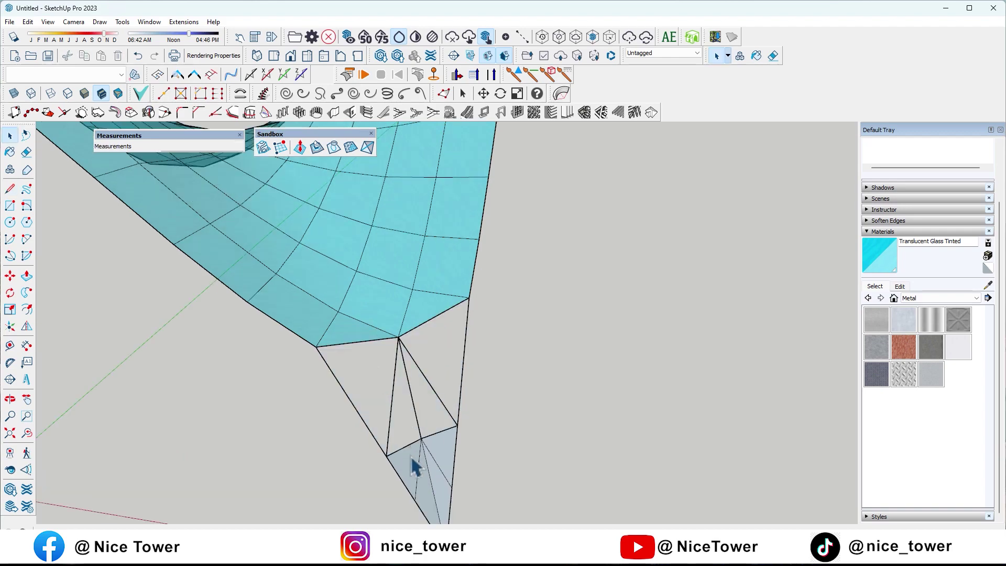
scroll(431, 487, "down", 3)
mouse_move(415, 377)
middle_mouse_down()
mouse_move(611, 283)
mouse_move(566, 148)
mouse_move(204, 361)
middle_mouse_up()
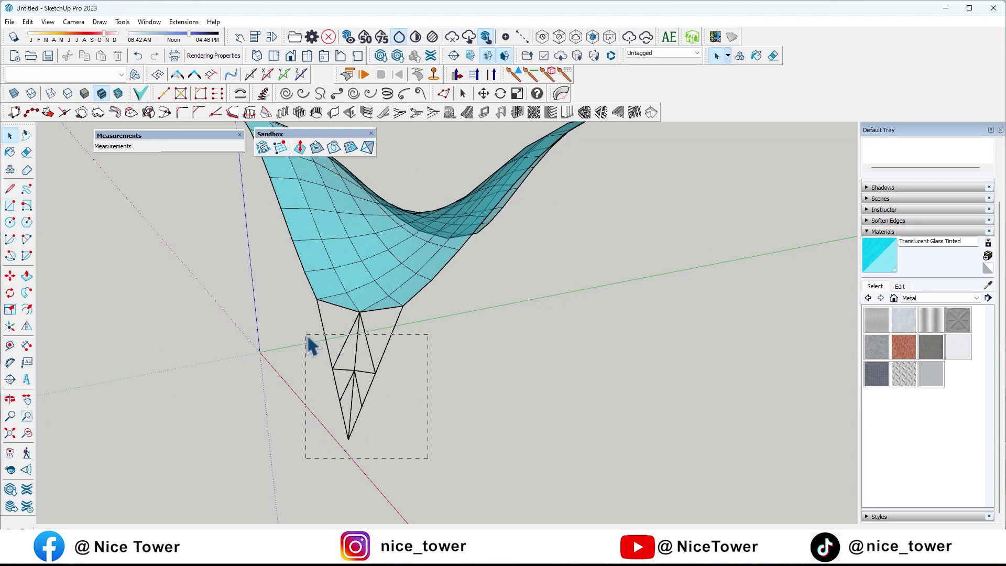
scroll(362, 315, "up", 2)
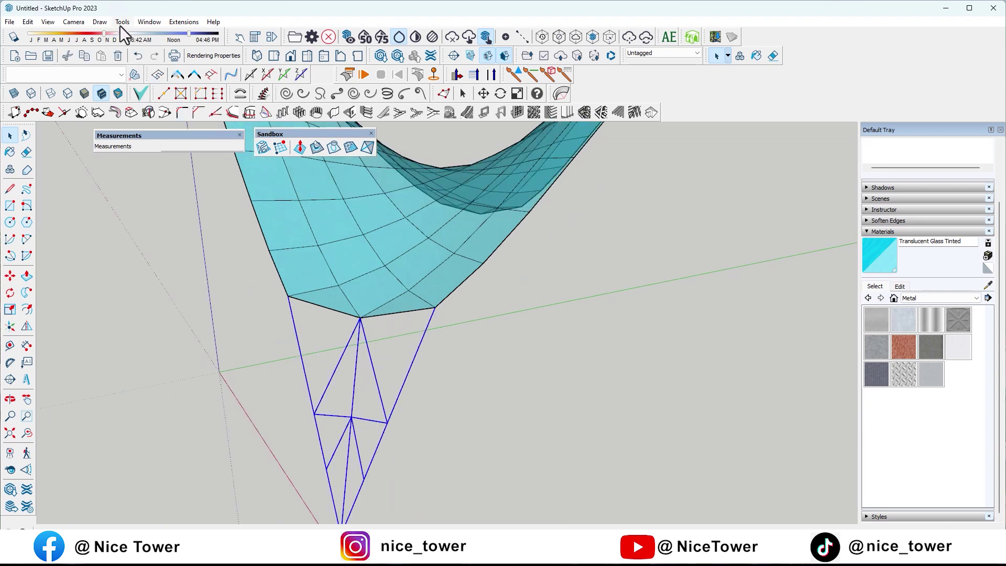
Step: Convert the leg's lines into cylinder tubes
left_click(120, 23)
left_click(208, 333)
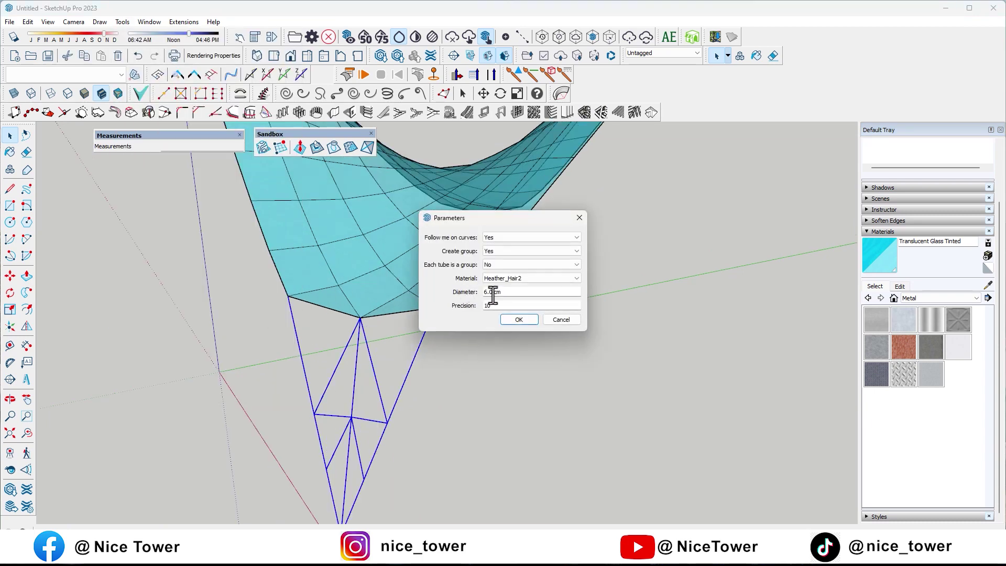
left_click(519, 319)
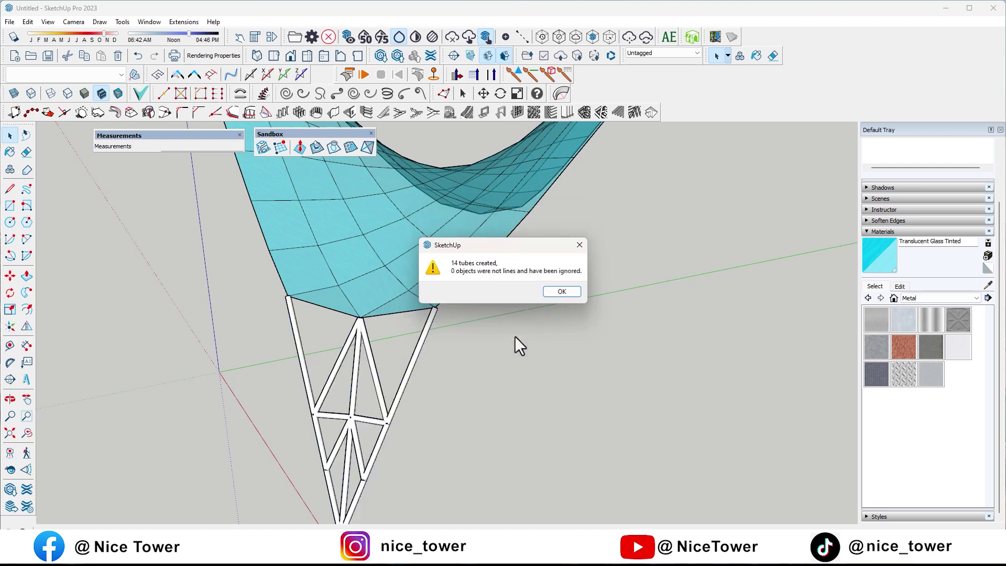
left_click(560, 292)
scroll(588, 366, "down", 2)
mouse_move(428, 341)
middle_mouse_down()
mouse_move(774, 213)
mouse_move(420, 347)
mouse_move(776, 344)
middle_mouse_up()
Step: Paint the leg tubes Metal Seamed and unhide all geometry to restore the glass canopy
left_click(481, 409)
middle_click_drag(481, 409, 393, 348)
key("space")
left_click(28, 22)
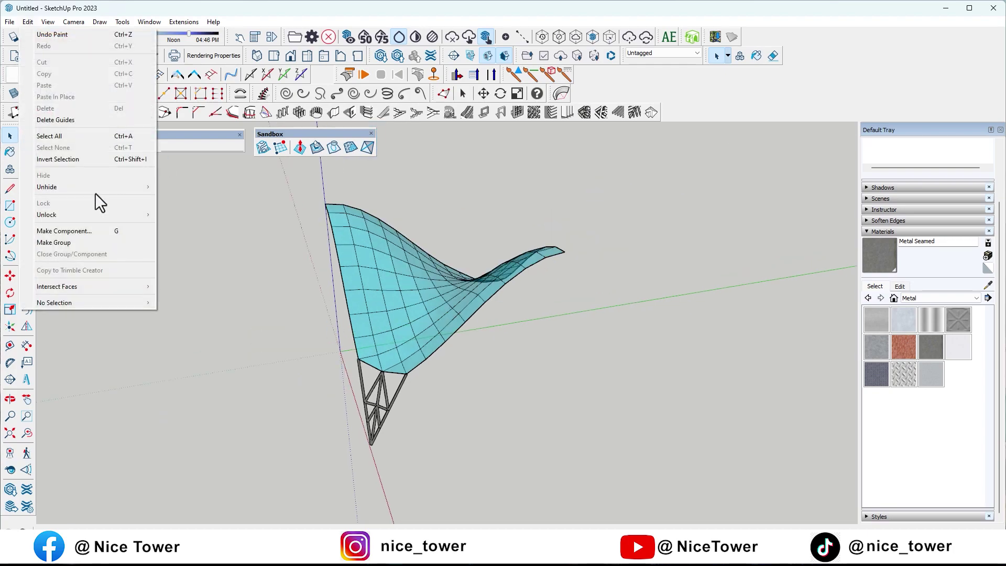
left_click(179, 198)
mouse_move(600, 197)
middle_mouse_down()
mouse_move(529, 359)
mouse_move(514, 456)
middle_mouse_up()
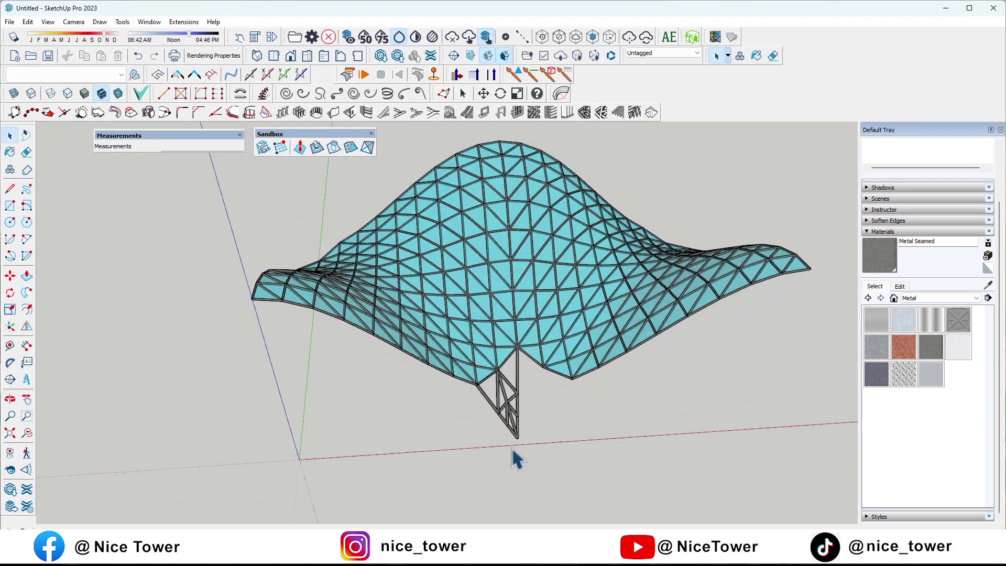
Step: Mirror the tube leg so a copy braces a second low point of the canopy
scroll(551, 422, "up", 5)
left_click(26, 326)
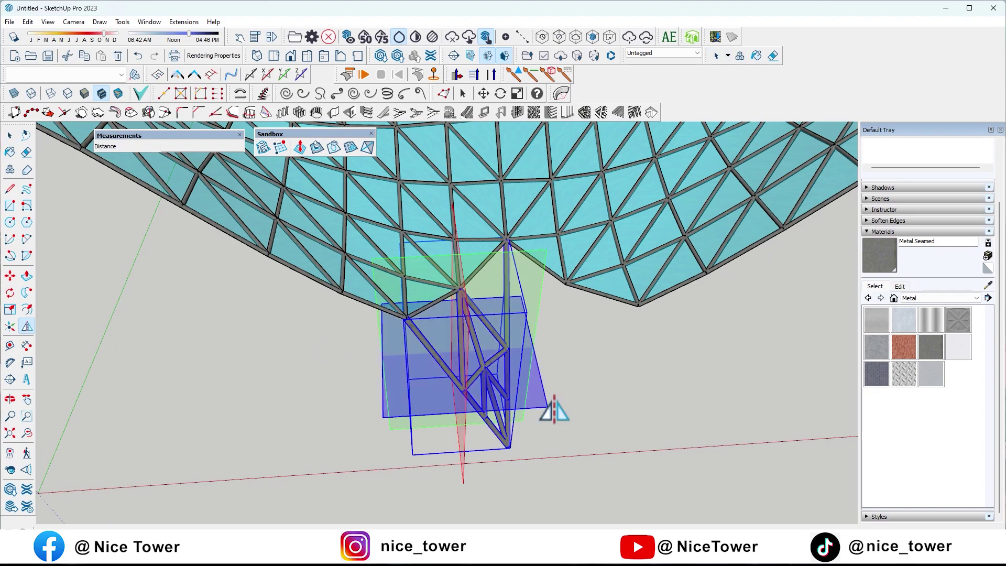
left_click(509, 436)
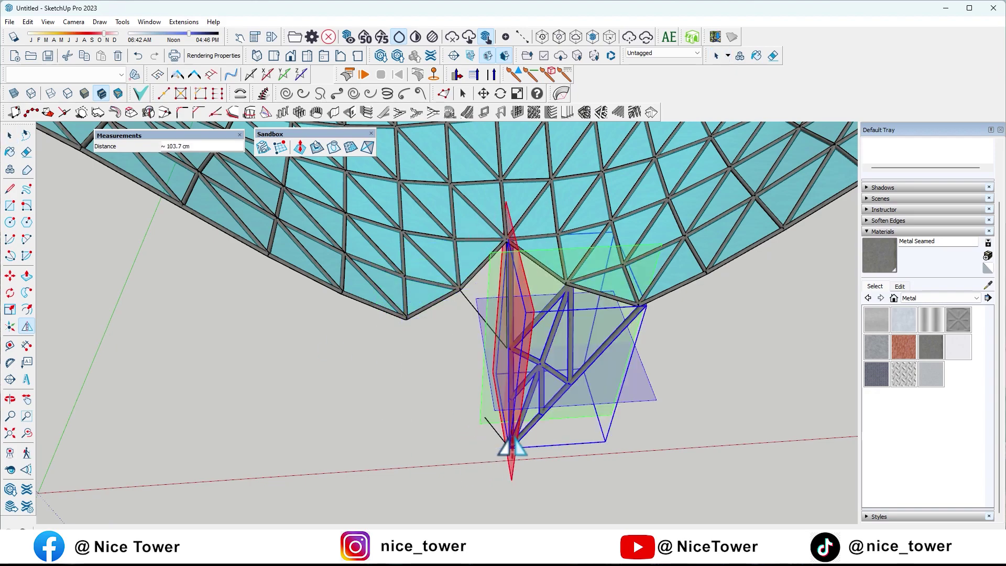
scroll(608, 403, "down", 10)
mouse_move(112, 274)
middle_mouse_down()
mouse_move(77, 483)
mouse_move(540, 337)
middle_mouse_up()
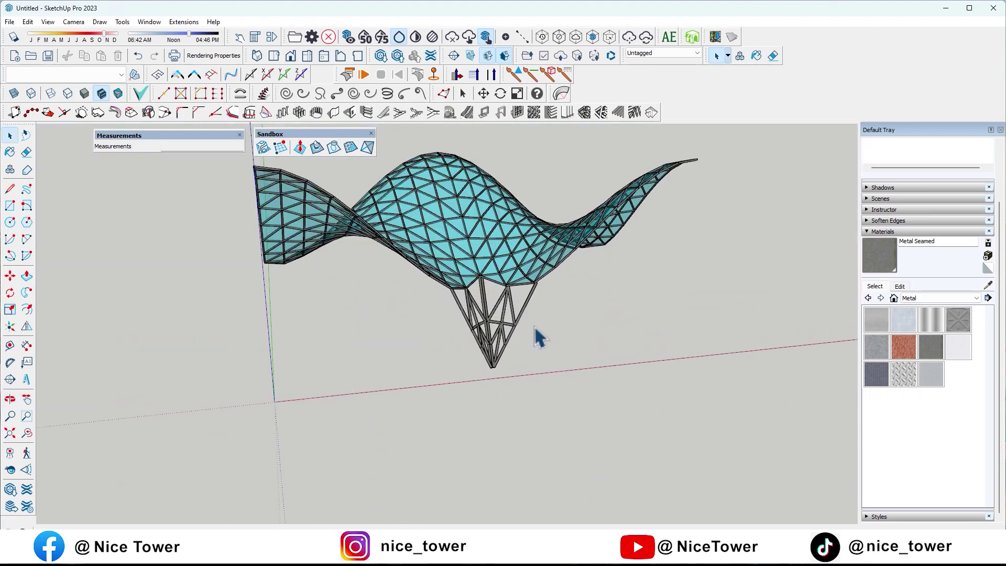
scroll(477, 319, "up", 5)
middle_click_drag(477, 318, 539, 402)
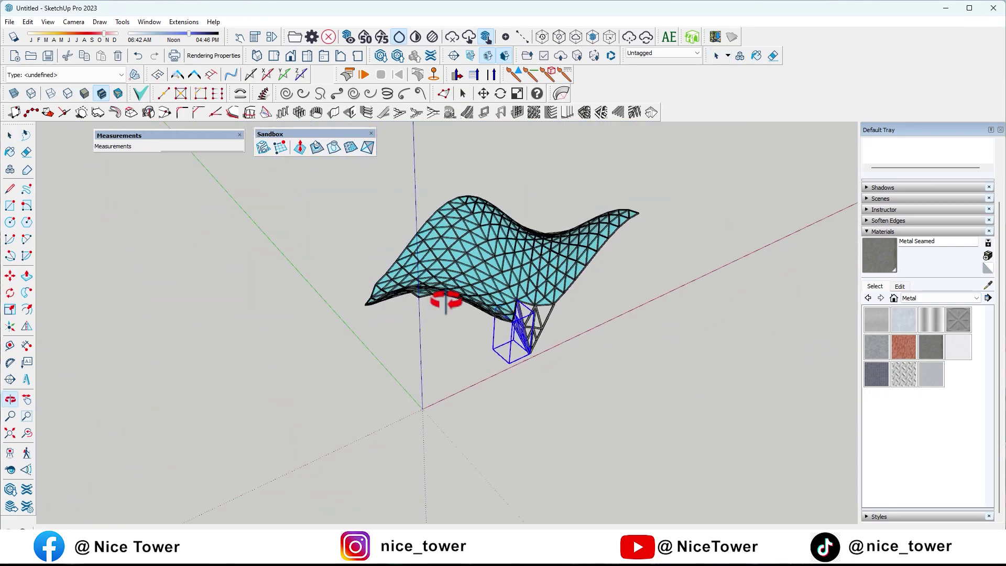
scroll(475, 307, "down", 3)
scroll(434, 266, "down", 3)
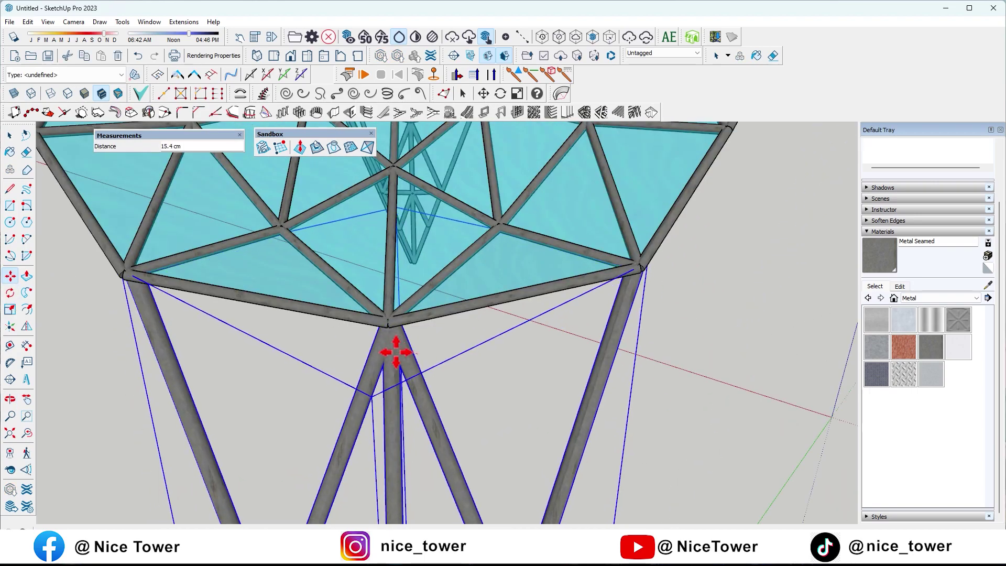
scroll(451, 340, "down", 5)
middle_click_drag(517, 332, 682, 226)
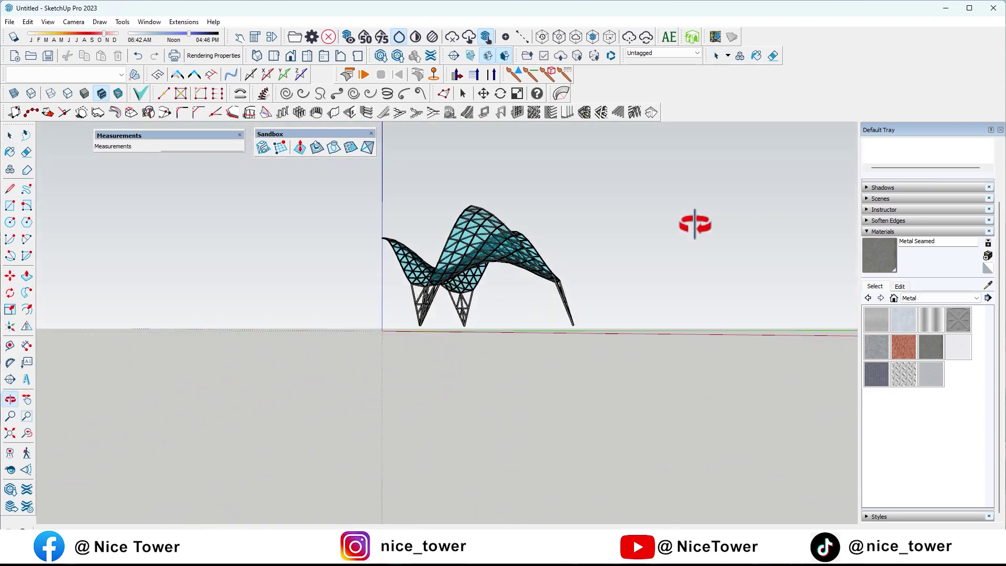
Step: Draw a rectangle on the ground beneath the canopy as the base slab outline
mouse_move(454, 296)
middle_mouse_down()
mouse_move(651, 353)
mouse_move(539, 252)
middle_mouse_up()
mouse_move(466, 315)
middle_mouse_down()
mouse_move(400, 321)
mouse_move(596, 295)
middle_mouse_up()
key("r")
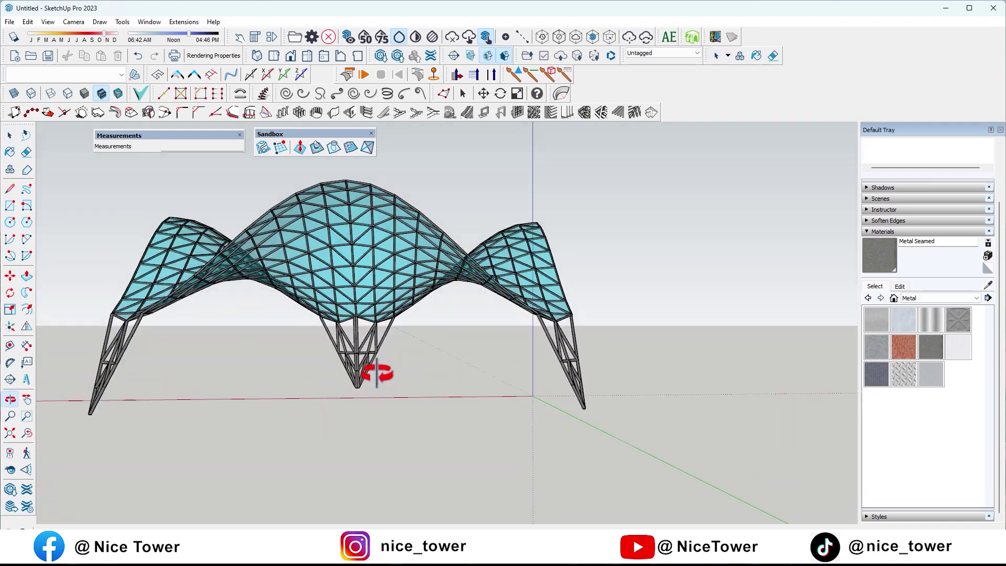
left_click(377, 360)
middle_click_drag(377, 359, 527, 442)
mouse_move(419, 440)
middle_mouse_down()
mouse_move(426, 407)
mouse_move(595, 341)
mouse_move(195, 353)
mouse_move(364, 359)
mouse_move(438, 456)
mouse_move(447, 411)
mouse_move(519, 375)
mouse_move(718, 426)
mouse_move(690, 400)
mouse_move(456, 373)
mouse_move(445, 332)
middle_mouse_up()
Step: Push/Pull the rectangle into a thick slab and check the legs rest on it
key("p")
scroll(429, 424, "up", 3)
left_click(434, 406)
middle_click_drag(475, 243, 449, 378)
scroll(449, 378, "up", 3)
mouse_move(419, 306)
middle_mouse_down()
mouse_move(420, 211)
mouse_move(411, 382)
mouse_move(554, 285)
mouse_move(337, 222)
mouse_move(144, 186)
mouse_move(359, 231)
mouse_move(505, 337)
mouse_move(417, 370)
middle_mouse_up()
scroll(411, 382, "down", 5)
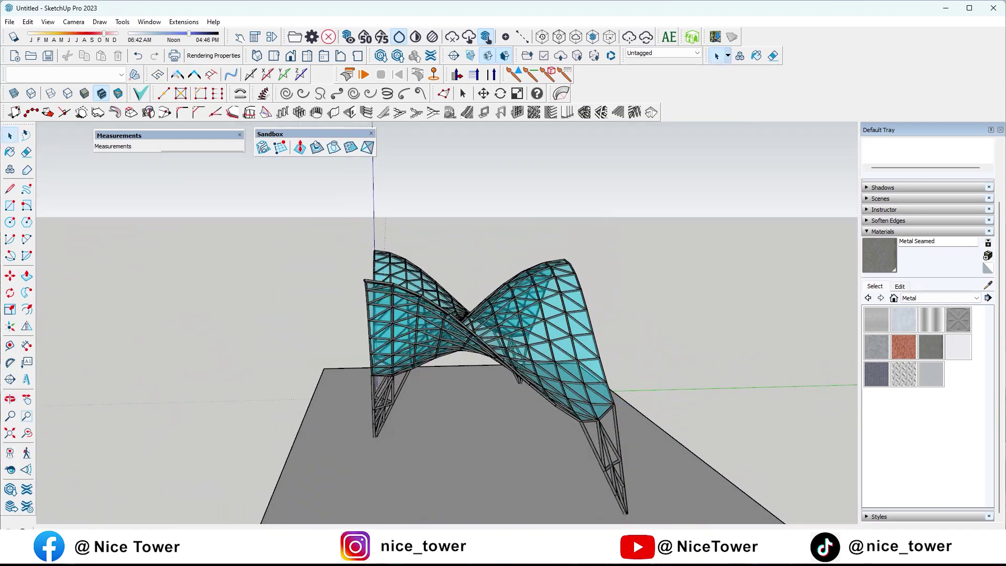